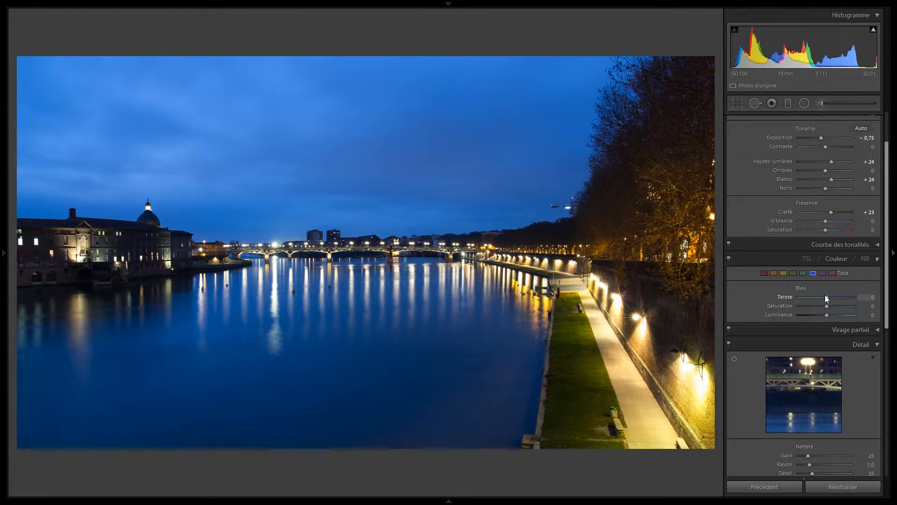
Try Teinte −69, then Saturation −69 with Luminance +95 on the Bleu range, and reset the blue adjustments
{"action": "left_click_drag", "start_coordinate": [825, 296], "coordinate": [806, 297]}
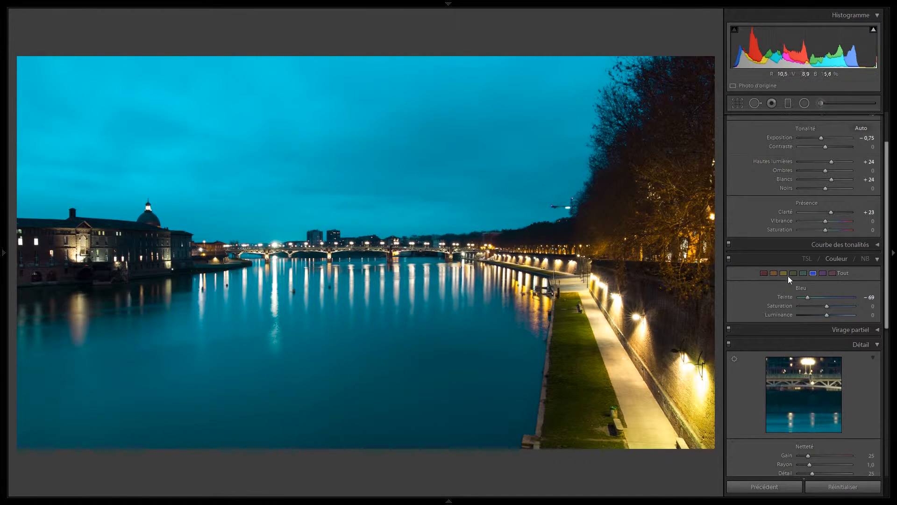
{"action": "mouse_move", "coordinate": [810, 296]}
{"action": "left_mouse_down"}
{"action": "mouse_move", "coordinate": [857, 307]}
{"action": "mouse_move", "coordinate": [809, 315]}
{"action": "mouse_move", "coordinate": [839, 317]}
{"action": "mouse_move", "coordinate": [854, 317]}
{"action": "mouse_move", "coordinate": [808, 304]}
{"action": "left_mouse_up"}
{"action": "double_click", "coordinate": [789, 297]}
{"action": "double_click", "coordinate": [787, 307]}
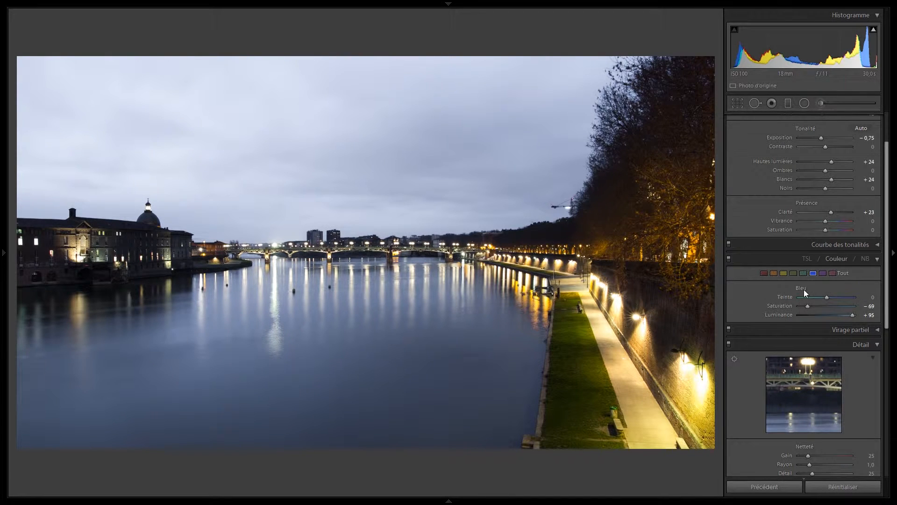
{"action": "double_click", "coordinate": [803, 290]}
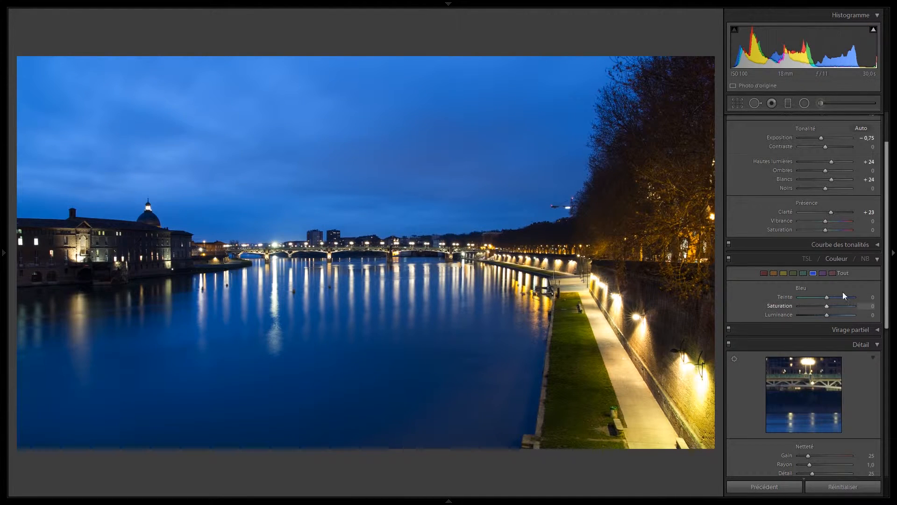
Convert the photo to black and white, try Bleu at −25 in the mix, and restore the automatic mix
{"action": "left_click", "coordinate": [866, 258]}
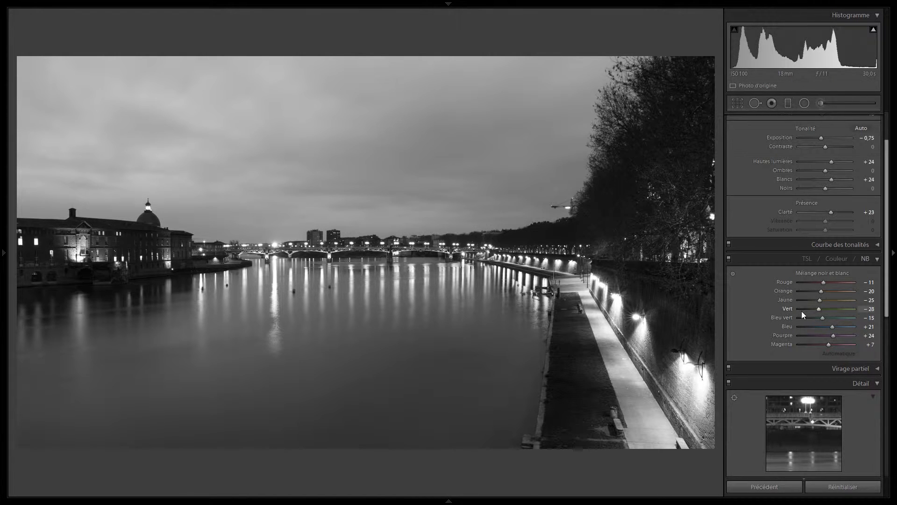
{"action": "mouse_move", "coordinate": [833, 326]}
{"action": "left_mouse_down"}
{"action": "mouse_move", "coordinate": [843, 326]}
{"action": "mouse_move", "coordinate": [820, 326]}
{"action": "left_mouse_up"}
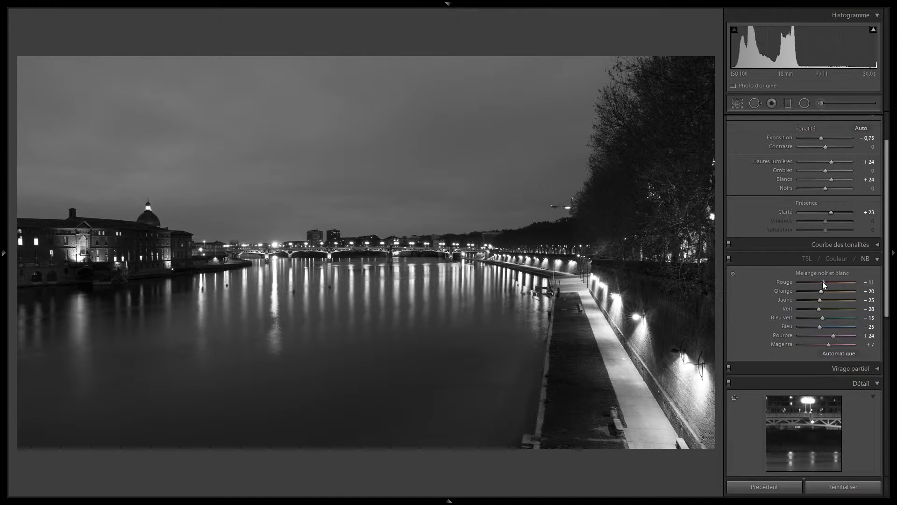
{"action": "left_click", "coordinate": [838, 355]}
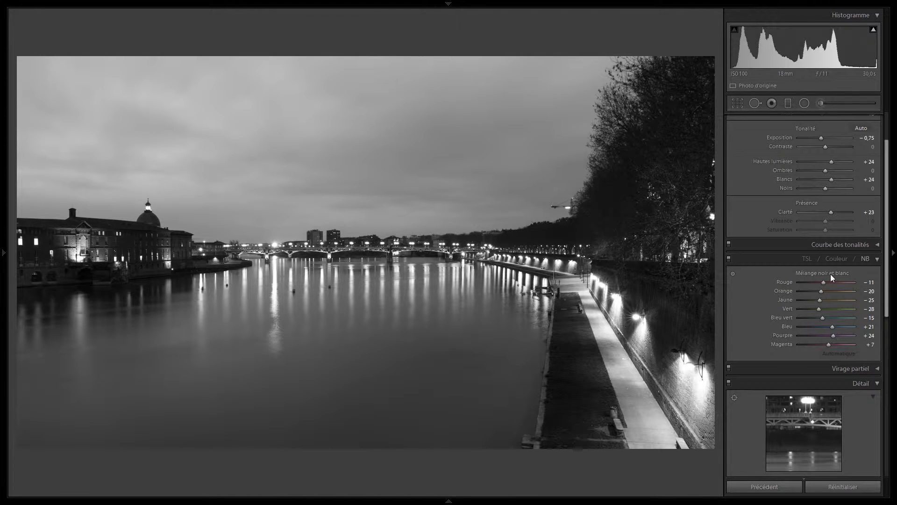
Adjust the black-and-white mix directly on the sky (Bleu −40, Pourpre +10) and lawn (Jaune +10, Vert −2), and restore the automatic mix
{"action": "left_click", "coordinate": [734, 276]}
{"action": "key", "text": "alt"}
{"action": "left_click_drag", "start_coordinate": [361, 161], "coordinate": [362, 206]}
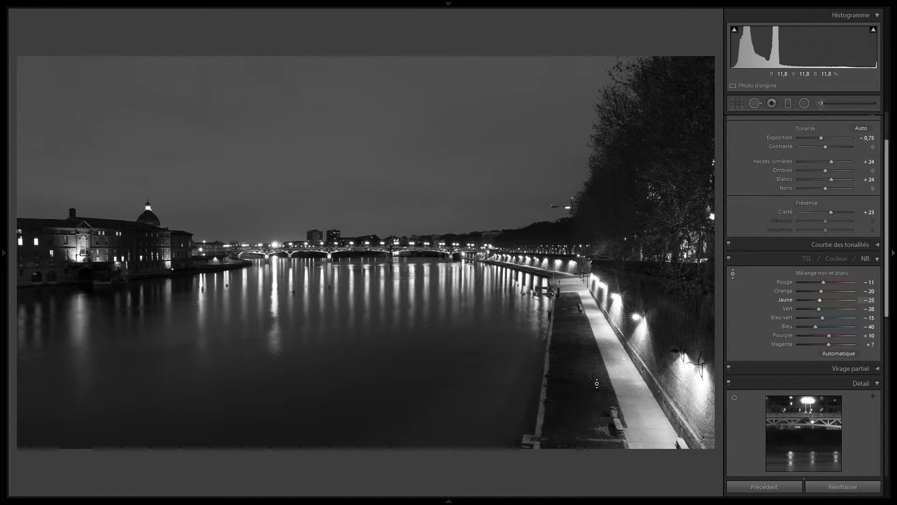
{"action": "left_click_drag", "start_coordinate": [578, 369], "coordinate": [577, 350]}
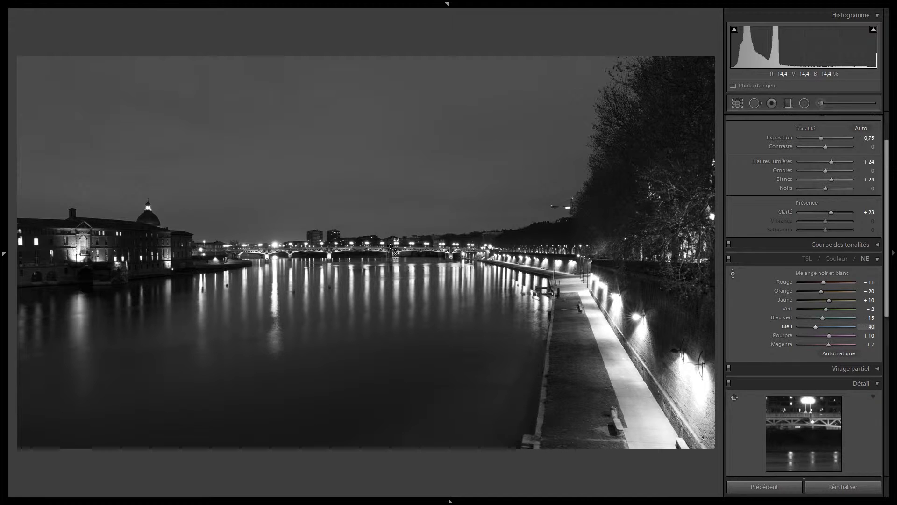
{"action": "key", "text": "alt"}
{"action": "left_click", "coordinate": [829, 354]}
Return the photo to colour and display the TSL hue (Teinte) adjustments
{"action": "left_click", "coordinate": [809, 260]}
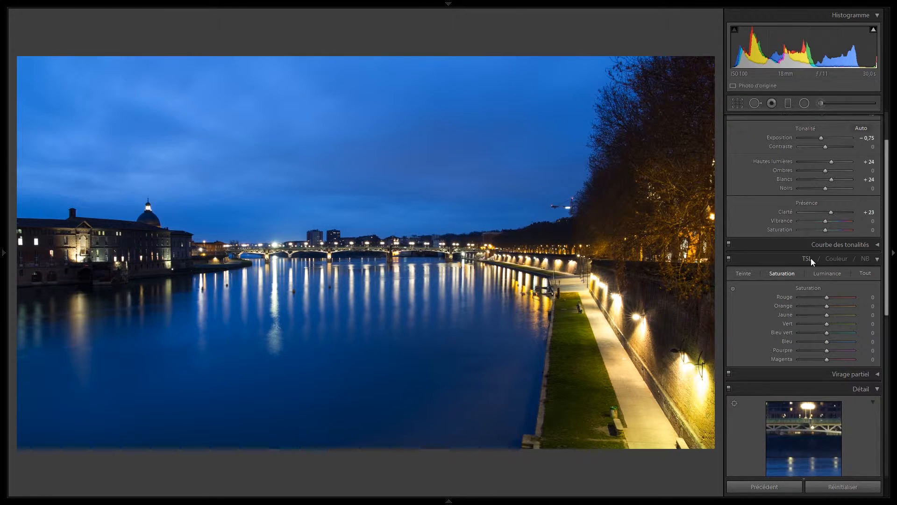
{"action": "left_click", "coordinate": [837, 259]}
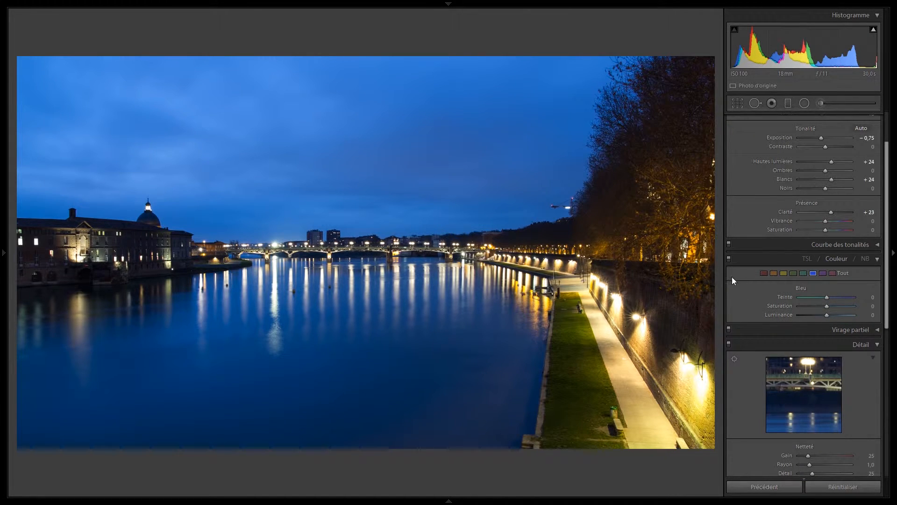
{"action": "left_click", "coordinate": [807, 258]}
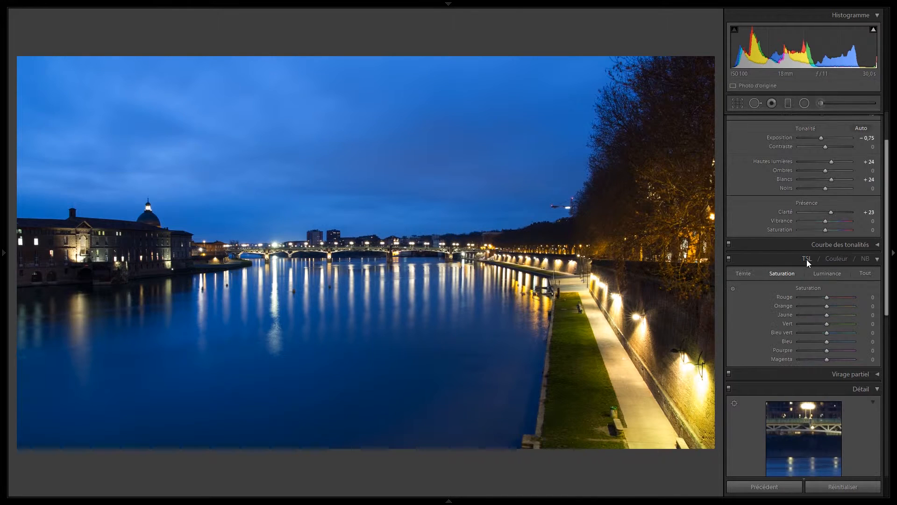
{"action": "left_click", "coordinate": [750, 273]}
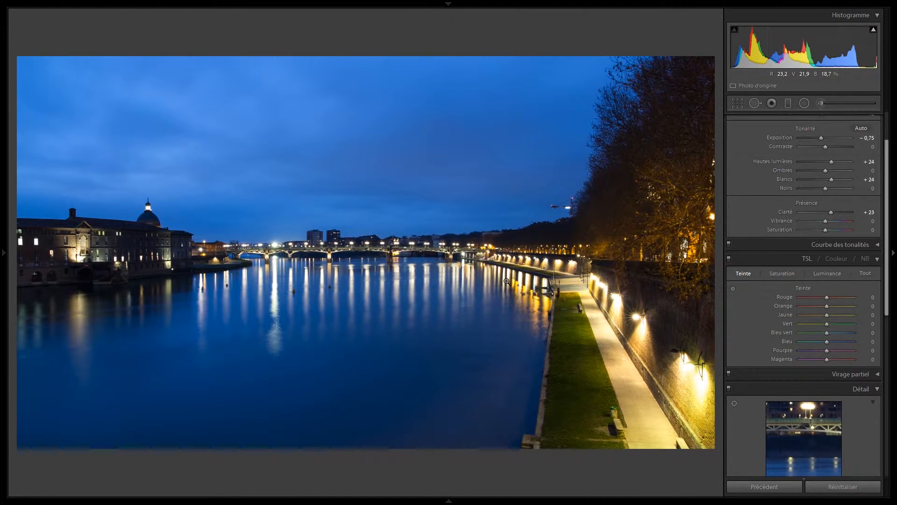
Try shifting hues directly on the sky (Bleu +70, Pourpre +15), lawn (Jaune −99, Vert −79) and tree (Rouge +24, Orange −30), and reset them
{"action": "key", "text": "shift"}
{"action": "key", "text": "ctrl+alt+shift+h"}
{"action": "left_click_drag", "start_coordinate": [411, 135], "coordinate": [411, 115]}
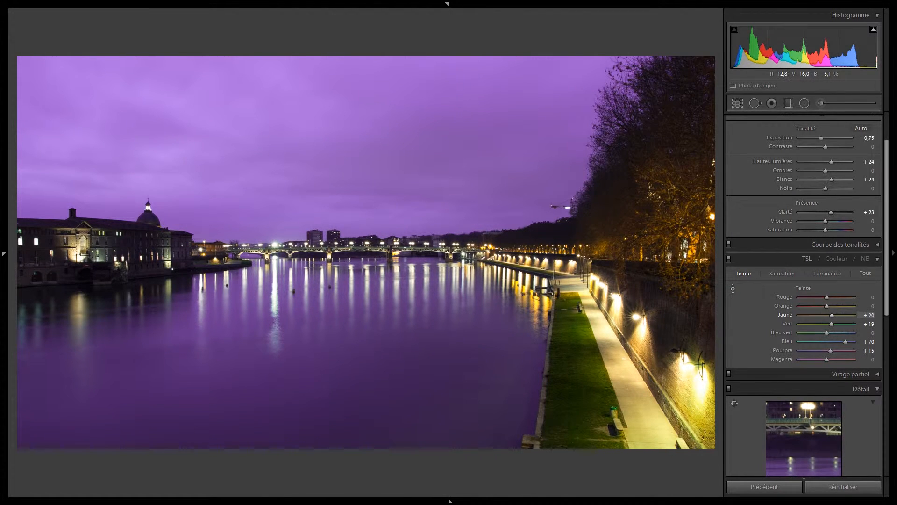
{"action": "left_click_drag", "start_coordinate": [587, 385], "coordinate": [587, 388]}
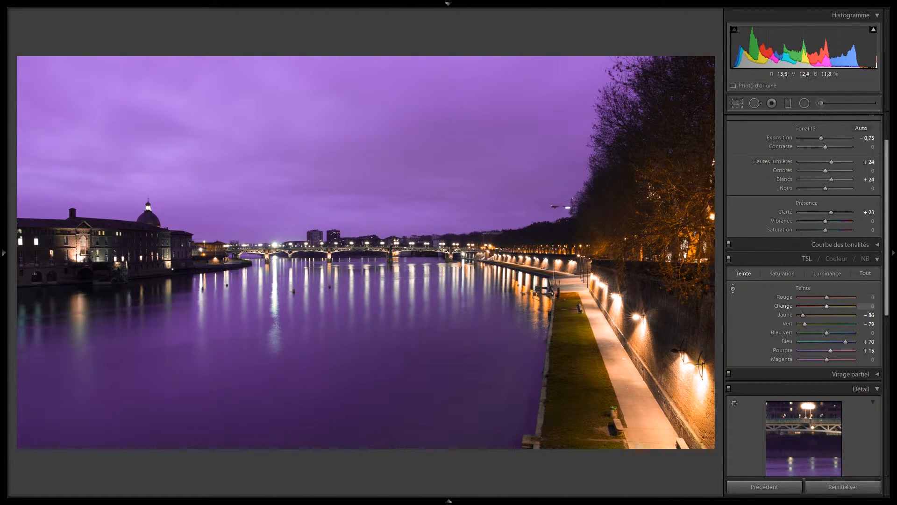
{"action": "left_click_drag", "start_coordinate": [624, 187], "coordinate": [624, 161]}
{"action": "left_click_drag", "start_coordinate": [672, 214], "coordinate": [672, 253]}
{"action": "left_click", "coordinate": [803, 288], "text": "alt"}
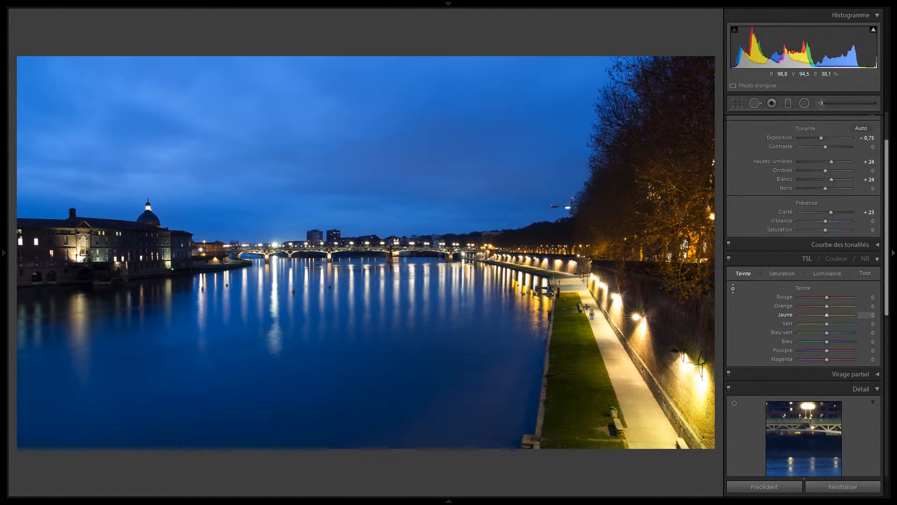
Lower the saturation directly on the sky to Bleu −43 and Pourpre −10, and on the lawn to Jaune −21 and Vert −12
{"action": "left_click", "coordinate": [782, 274]}
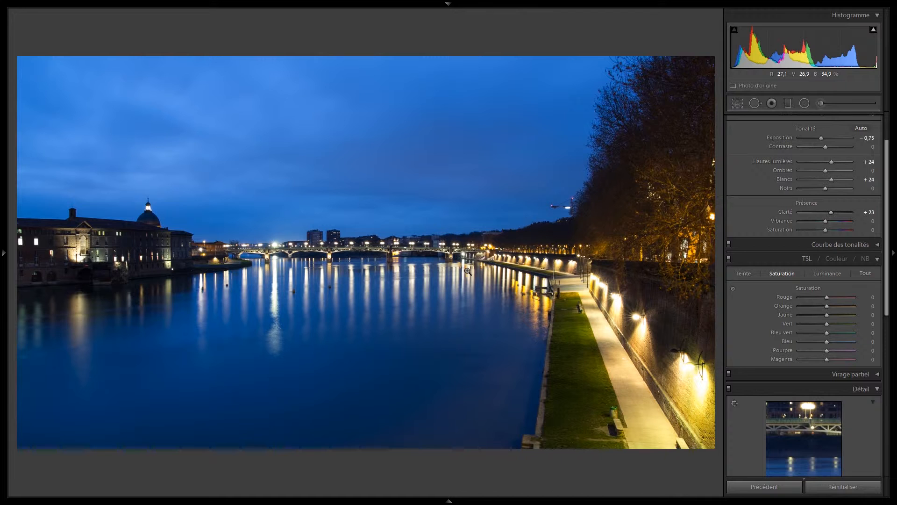
{"action": "left_click", "coordinate": [732, 289]}
{"action": "left_click_drag", "start_coordinate": [379, 172], "coordinate": [378, 201]}
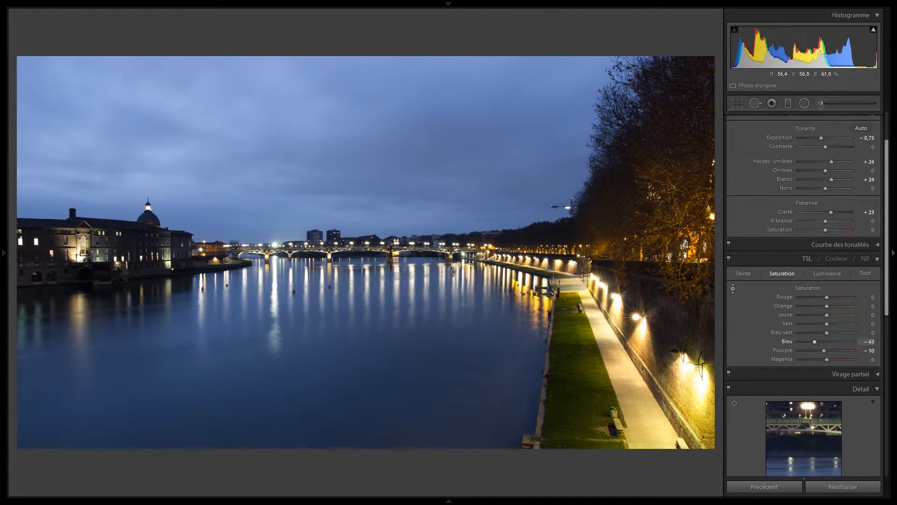
{"action": "left_click_drag", "start_coordinate": [590, 369], "coordinate": [590, 379]}
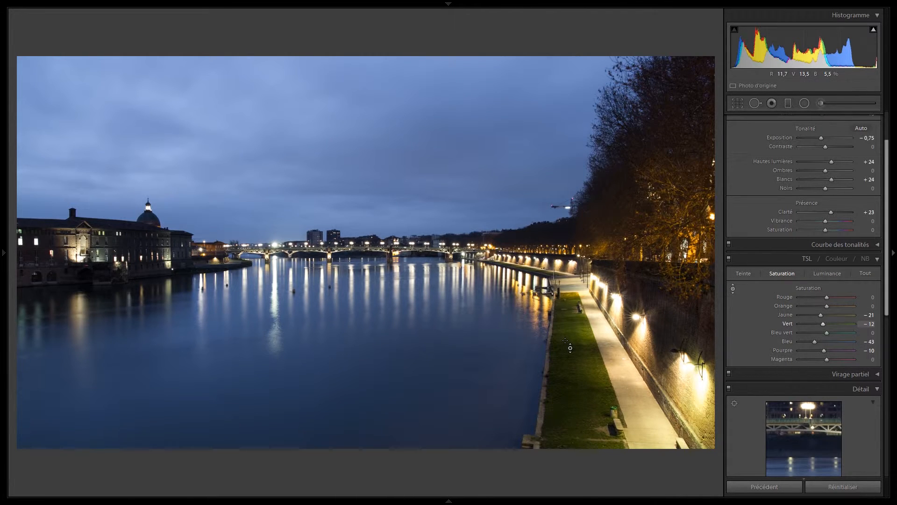
Undo the saturation changes and the hue reset, and reset all TSL hue values again
{"action": "key", "text": "ctrl+z"}
{"action": "key", "text": "ctrl+z"}
{"action": "key", "text": "ctrl+z"}
{"action": "key", "text": "ctrl+z"}
{"action": "key", "text": "ctrl+z"}
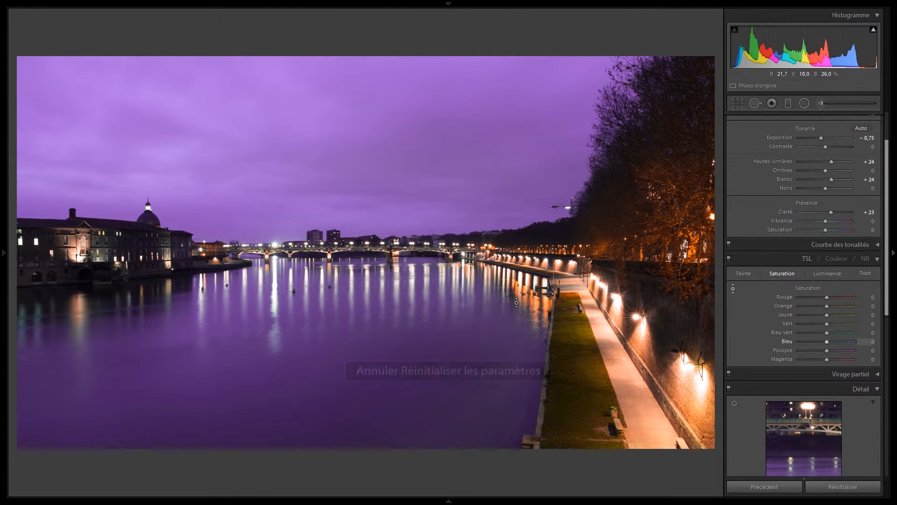
{"action": "left_click", "coordinate": [753, 273]}
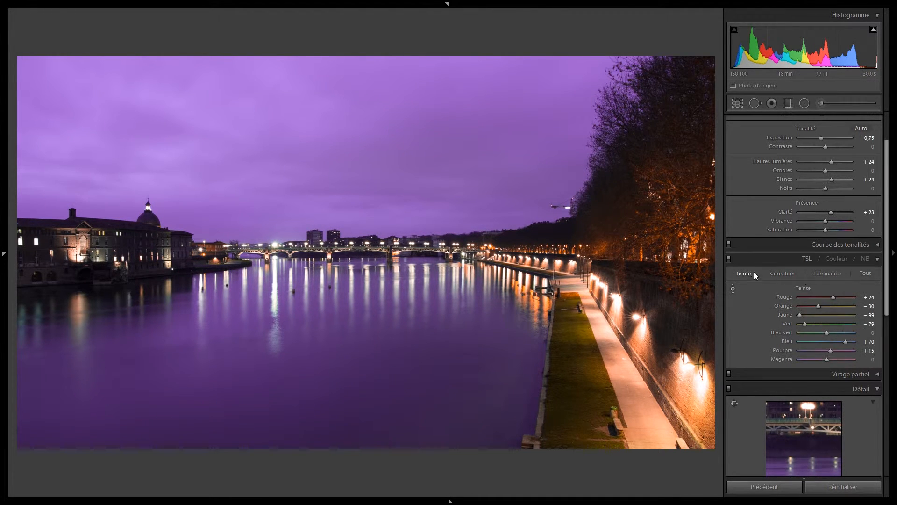
{"action": "double_click", "coordinate": [811, 288]}
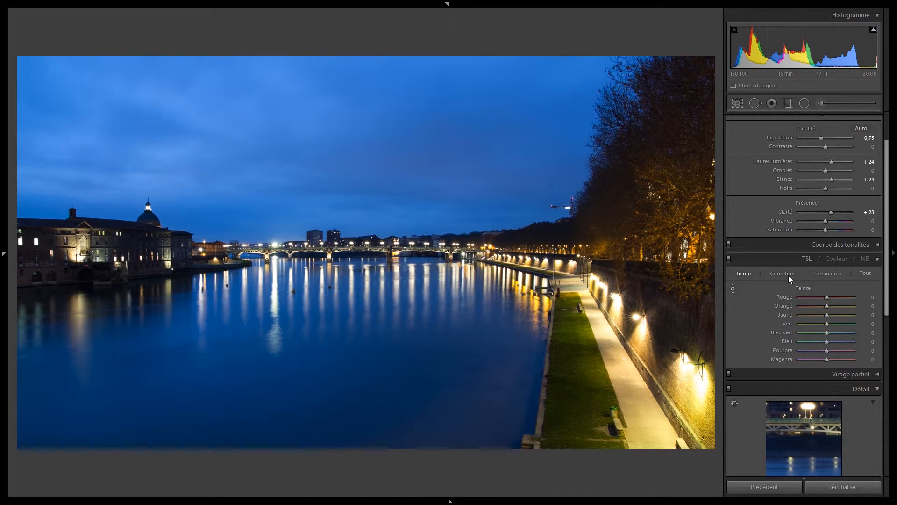
Desaturate directly on the image, sky to Bleu −39 and Pourpre −9, lawn to Jaune −31 and Vert −23, and leave targeted adjustment
{"action": "left_click", "coordinate": [789, 275]}
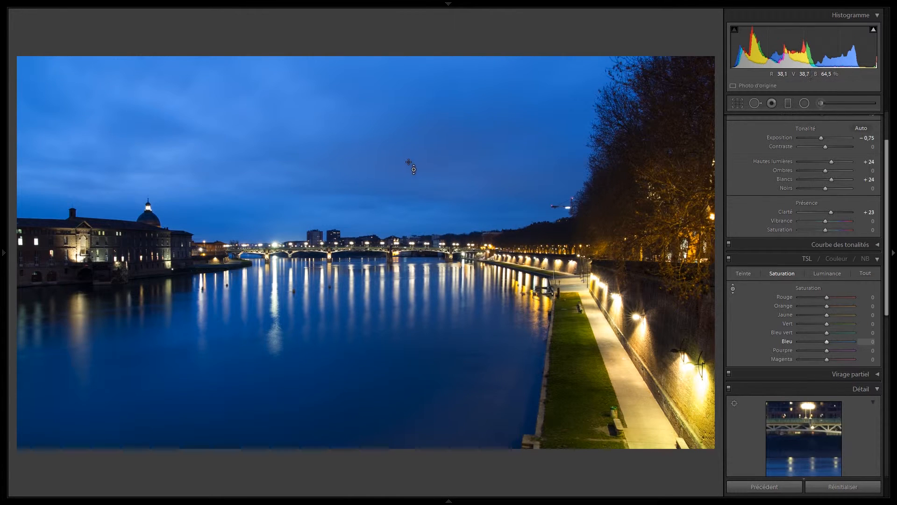
{"action": "left_click_drag", "start_coordinate": [407, 142], "coordinate": [407, 165]}
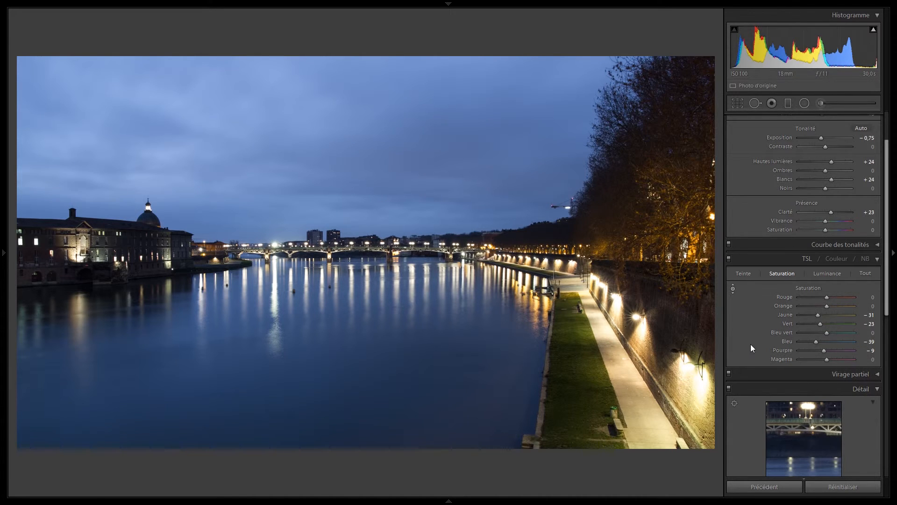
{"action": "left_click", "coordinate": [733, 286]}
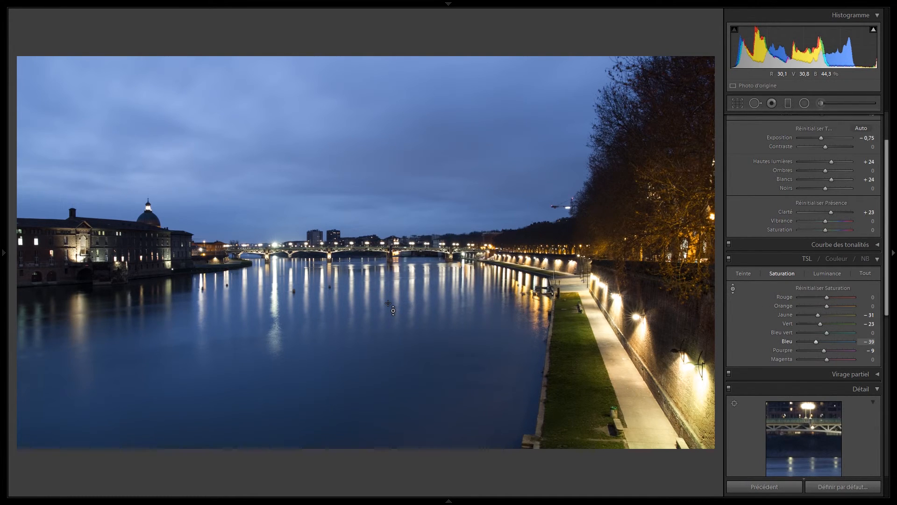
{"action": "key", "text": "ctrl+alt+shift+n"}
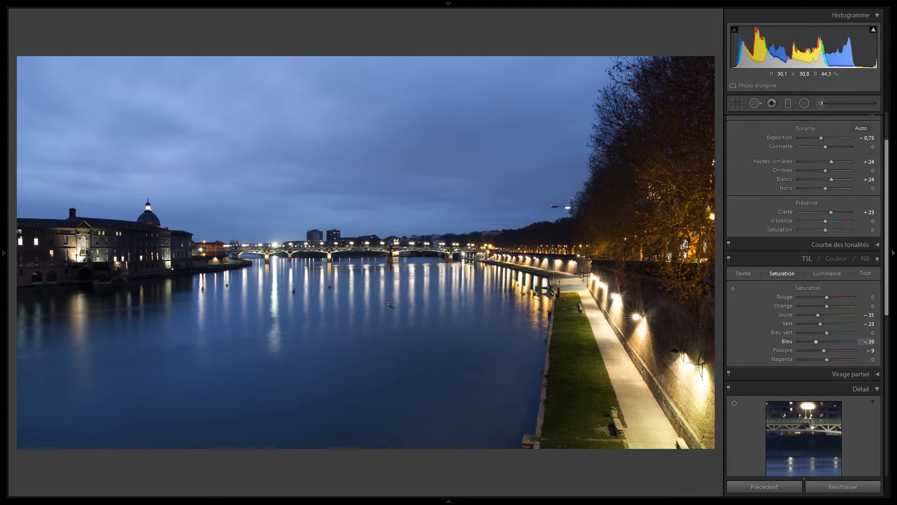